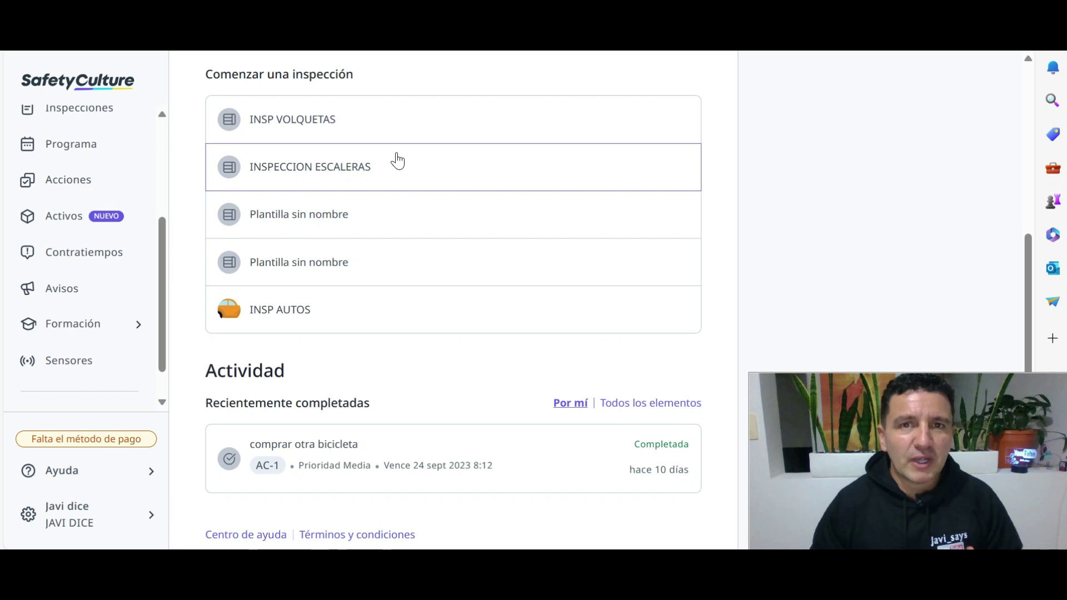
pyautogui.scroll(3, 265, 151)
pyautogui.scroll(3, 595, 222)
pyautogui.scroll(-6, 595, 221)
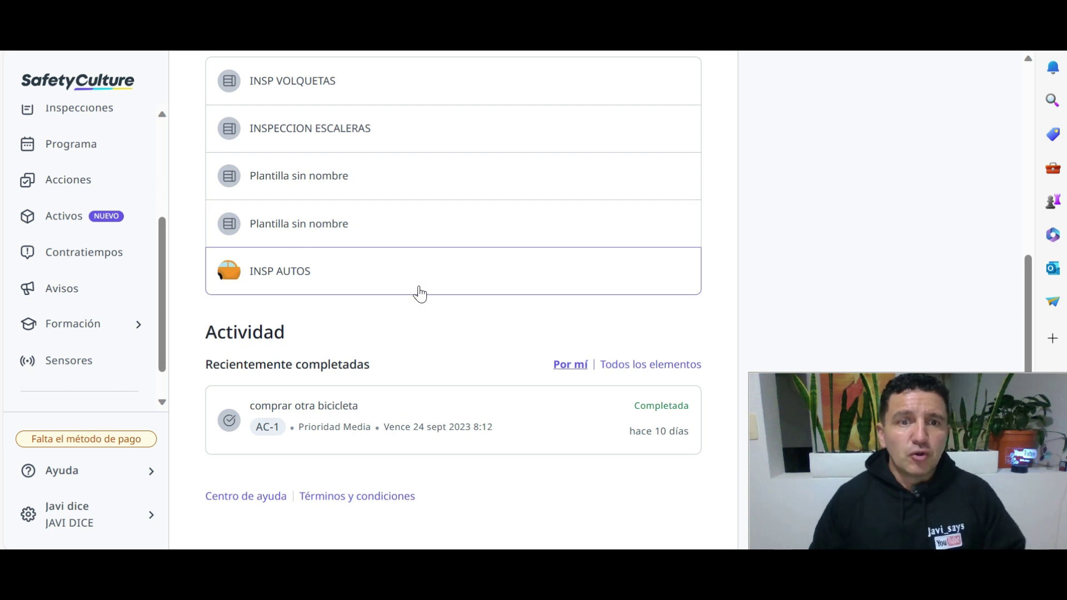
pyautogui.scroll(3, 95, 214)
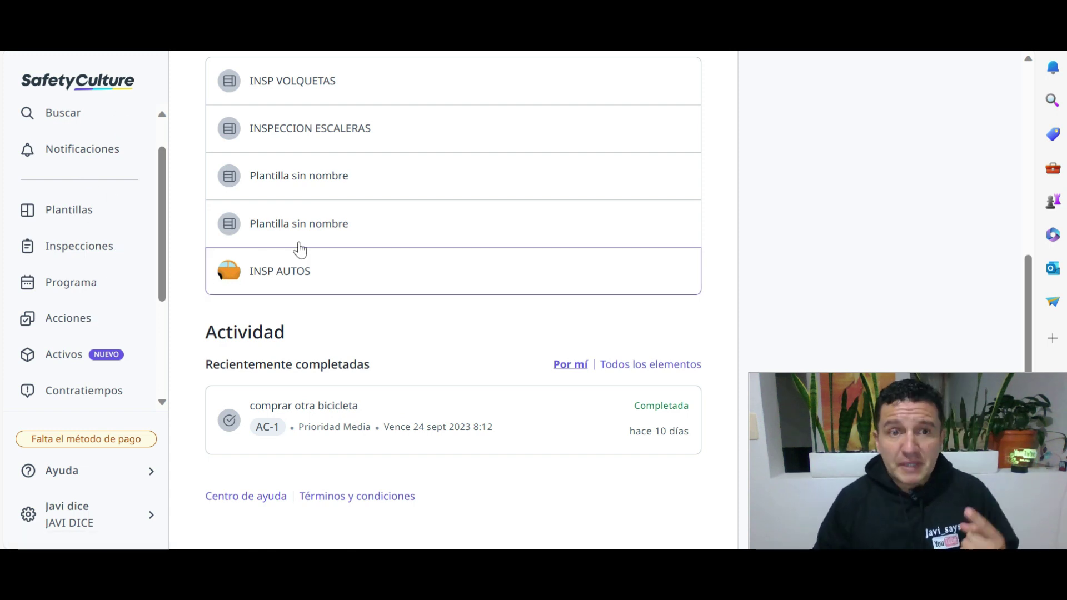
pyautogui.scroll(3, 397, 236)
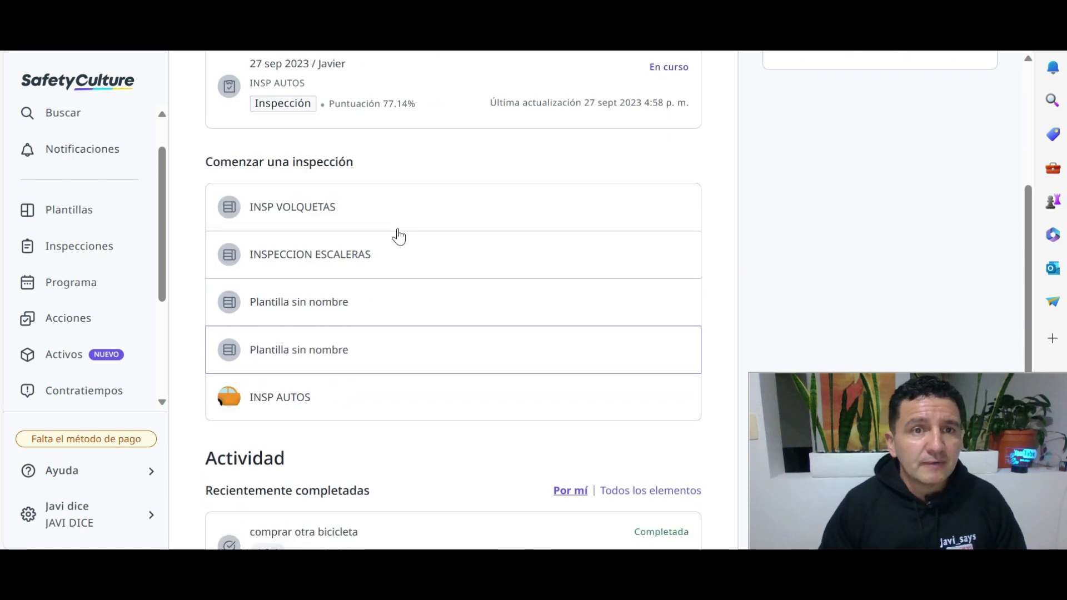
pyautogui.scroll(-3, 398, 235)
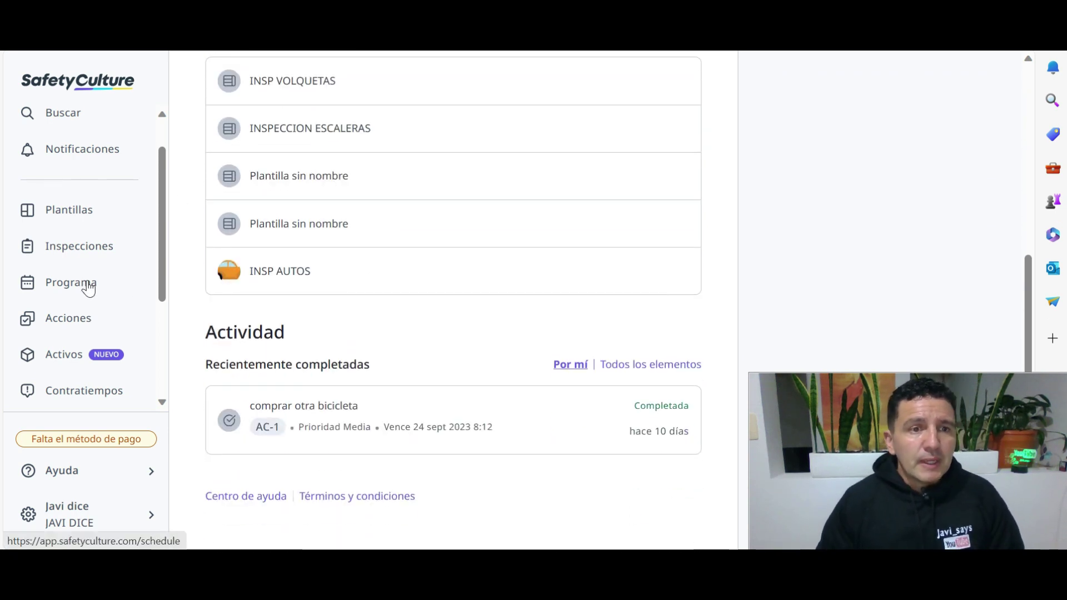
# Open the management area of Formación and look over the existing courses
pyautogui.scroll(-3, 88, 288)
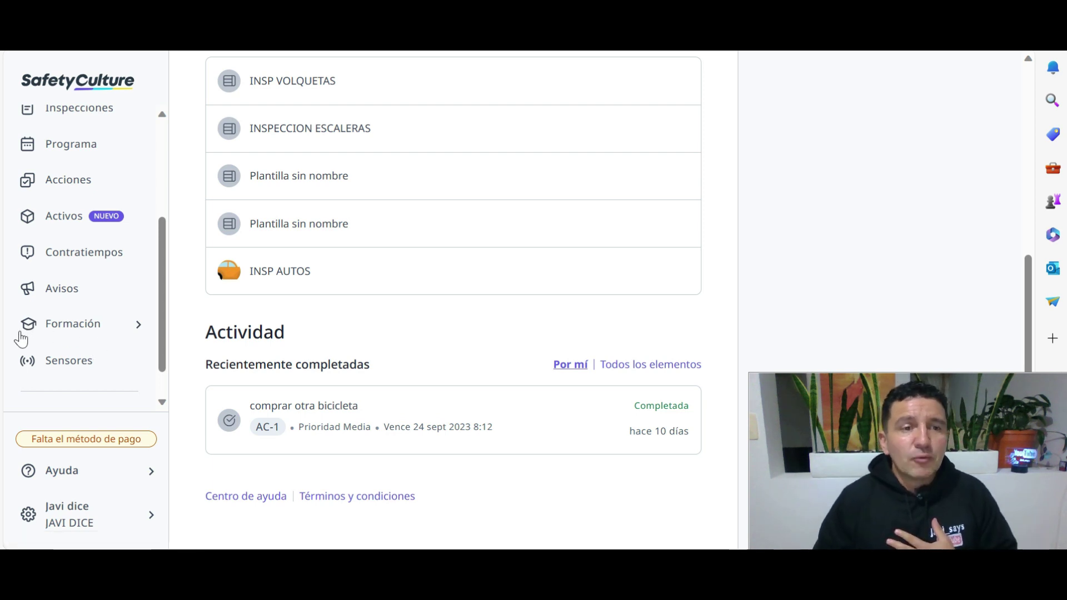
pyautogui.click(99, 334)
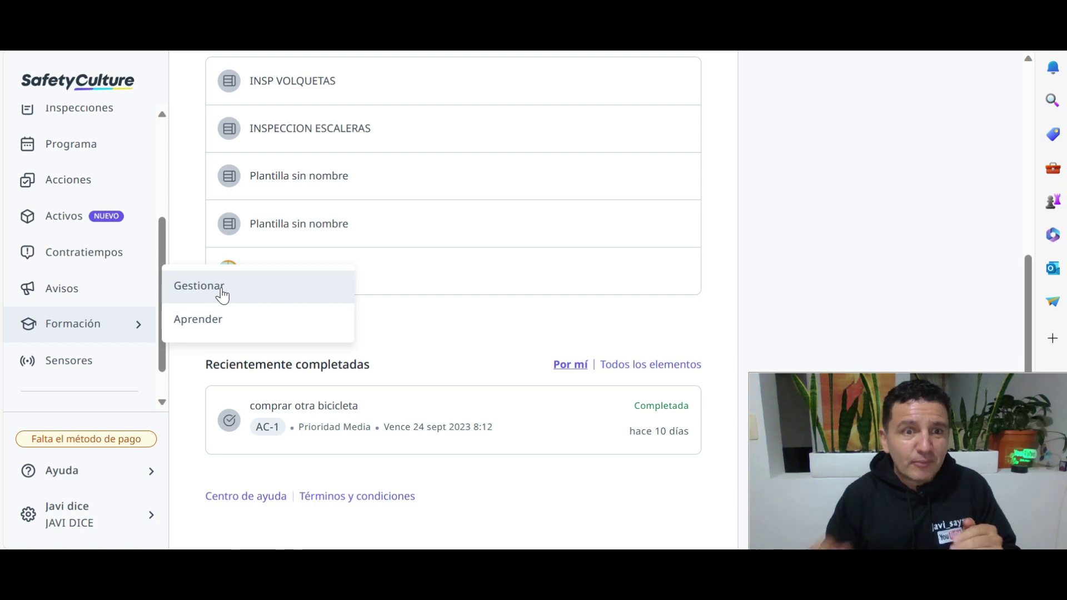
pyautogui.click(222, 294)
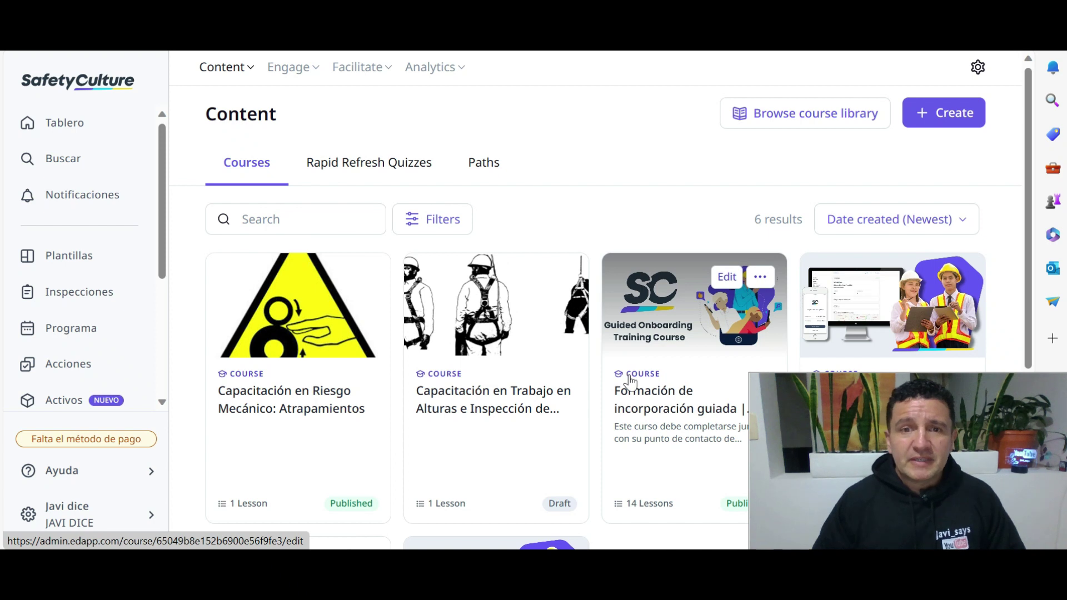
pyautogui.scroll(-3, 630, 382)
pyautogui.scroll(3, 629, 383)
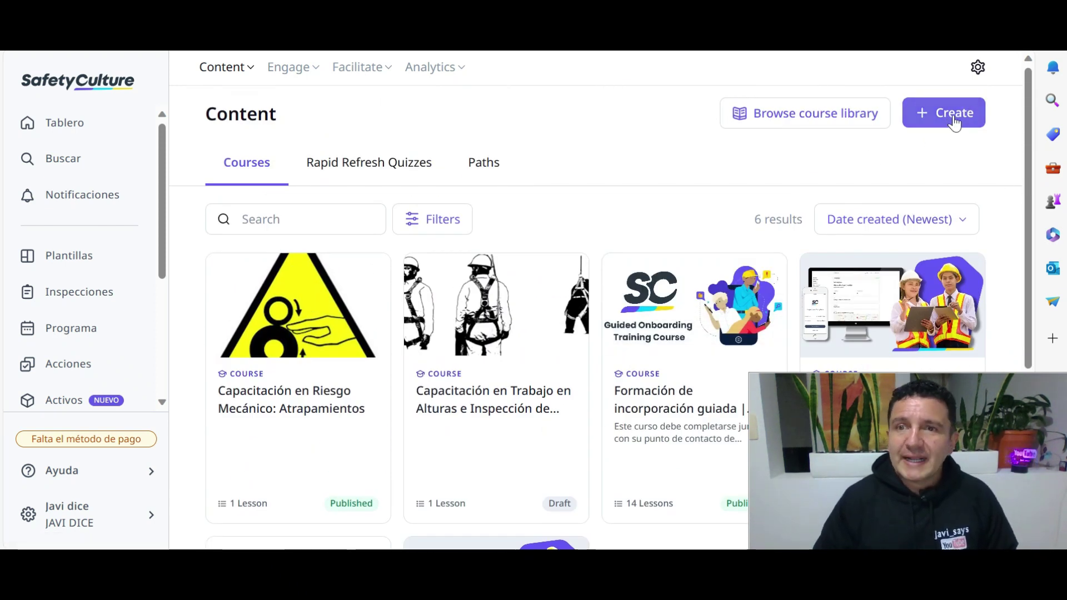
# Generate a new course with AI from the topic "capacitacion en riesgo mecanico amputaciones"
pyautogui.click(953, 119)
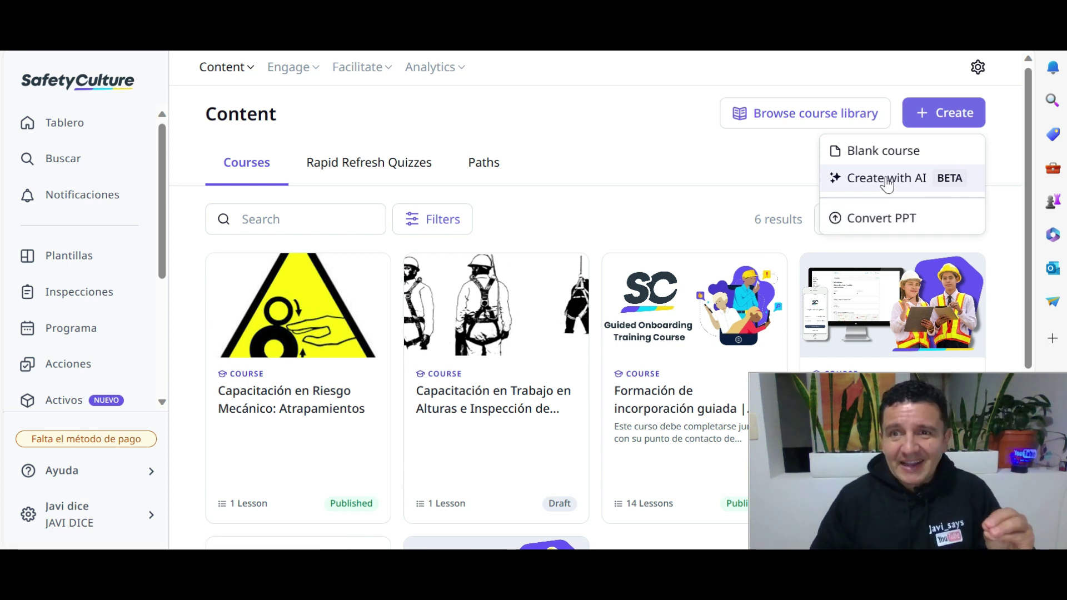
pyautogui.click(886, 179)
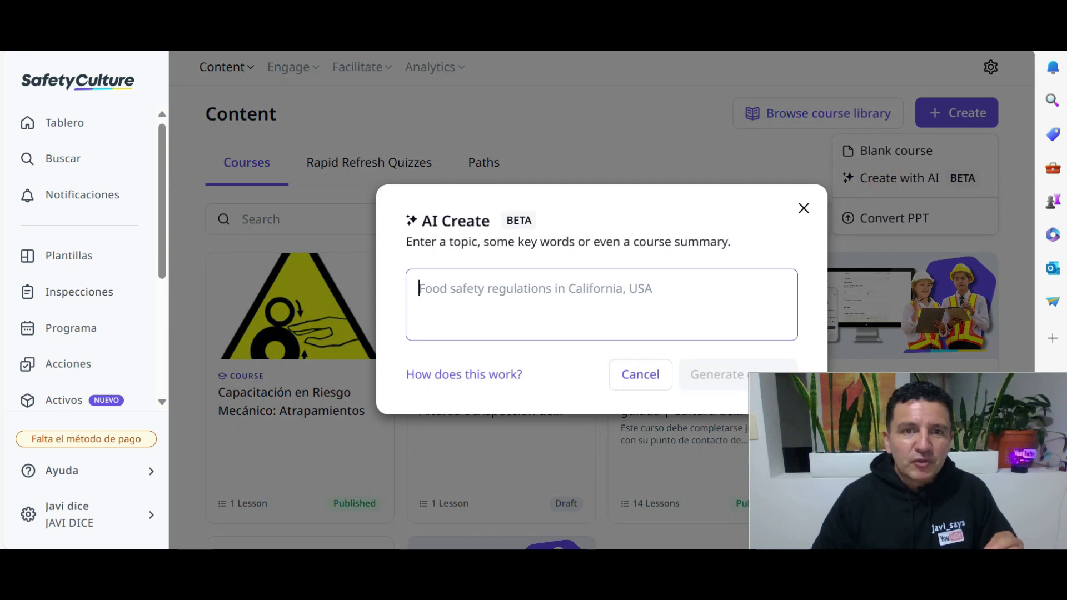
pyautogui.click(491, 292)
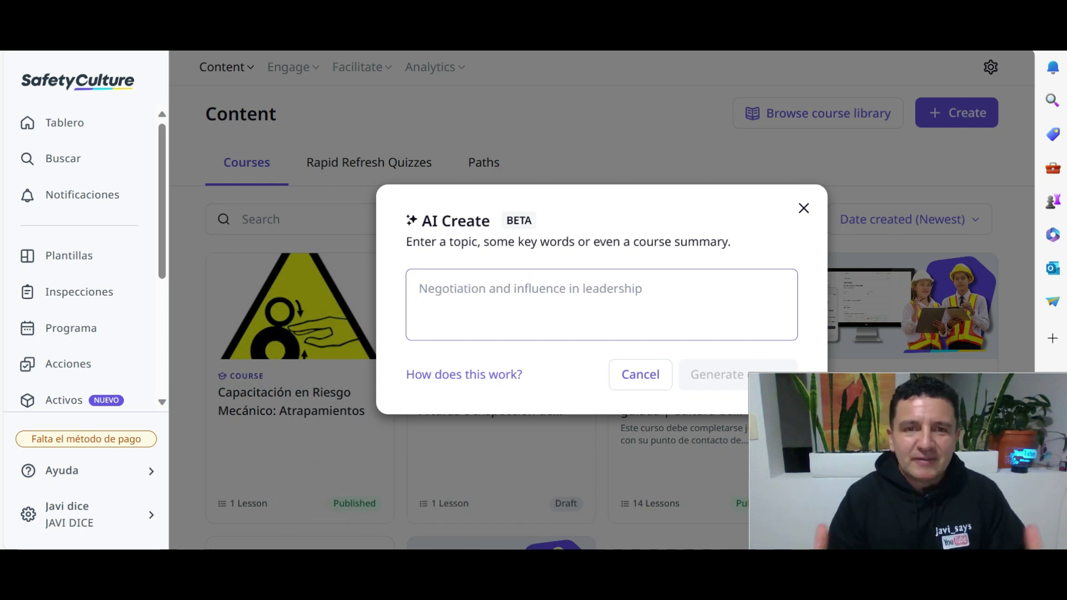
pyautogui.write('capacit')
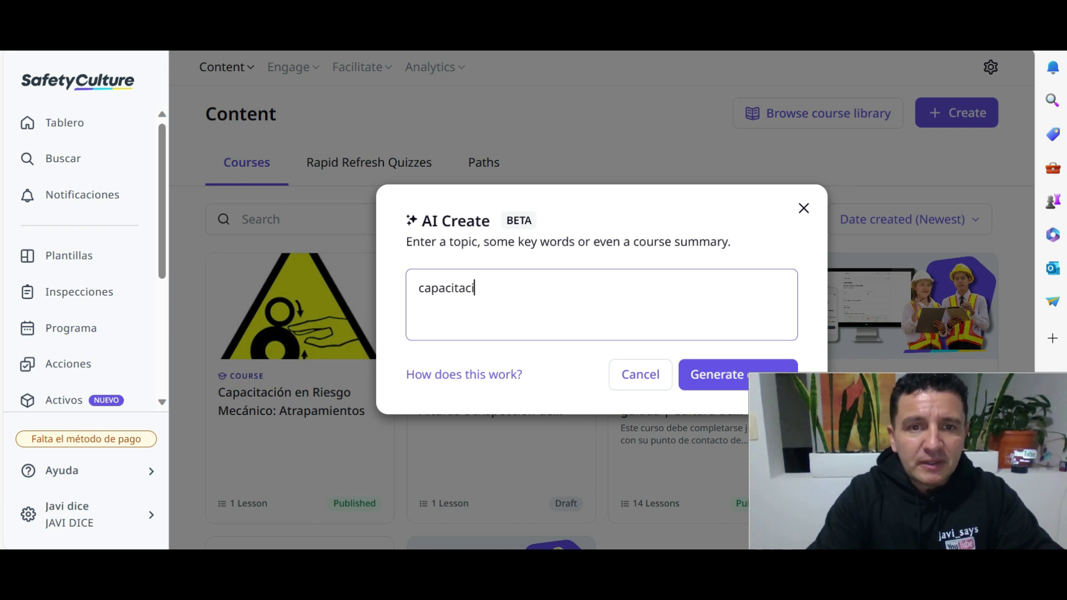
pyautogui.write('acion en rie')
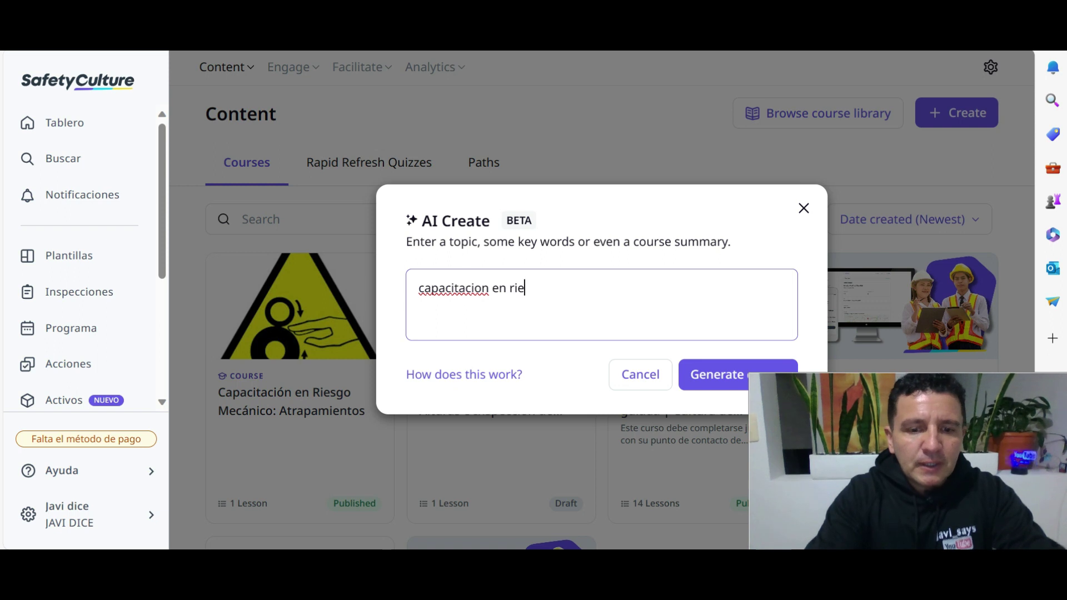
pyautogui.write('sgo electrico')
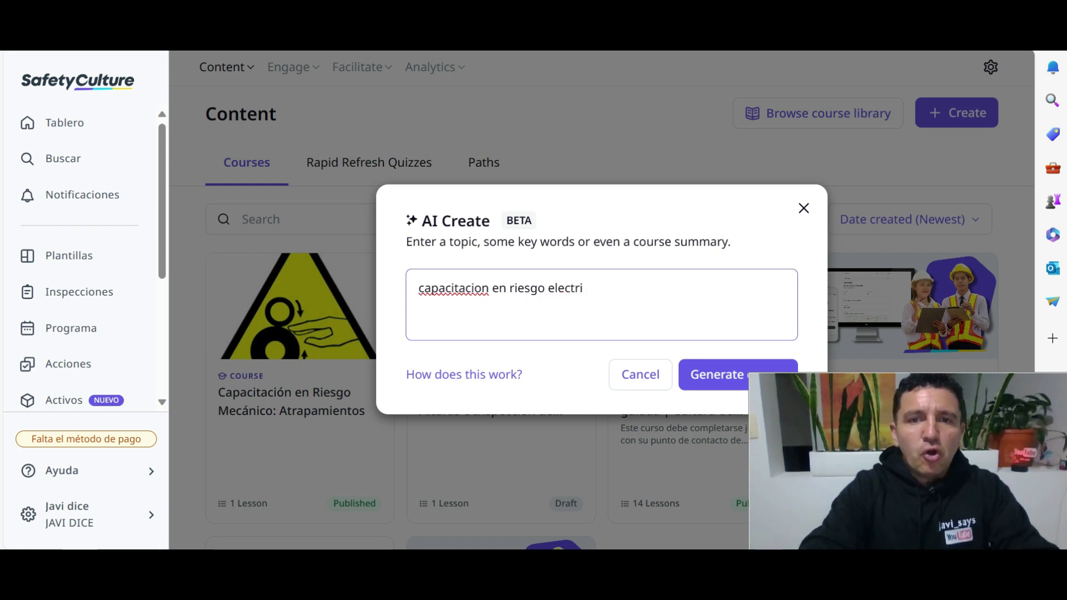
pyautogui.press('BackSpace')
pyautogui.press('BackSpace')
pyautogui.press('BackSpace')
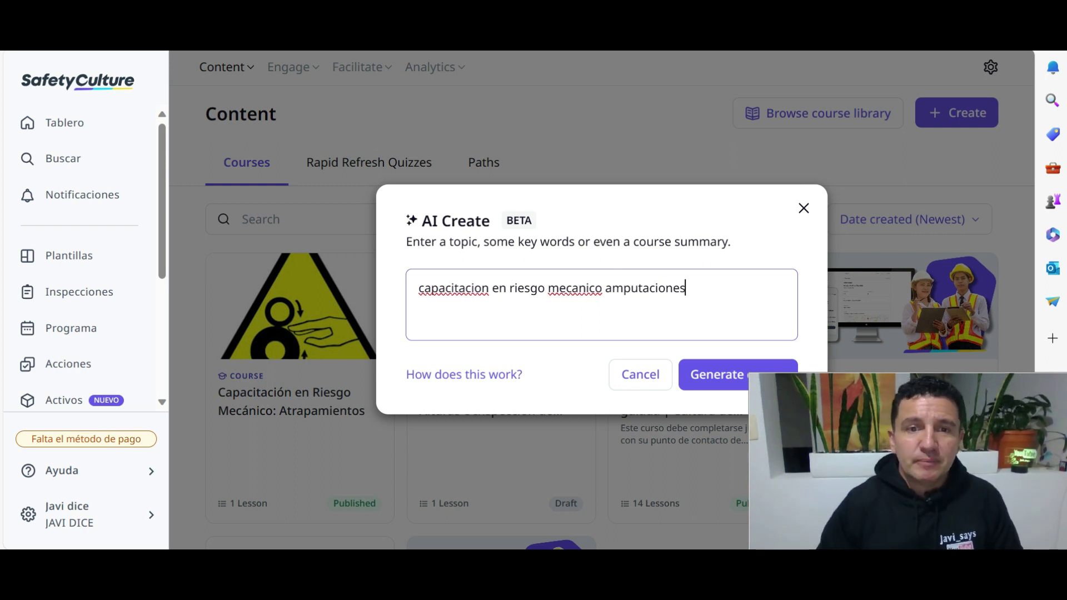
pyautogui.click(695, 369)
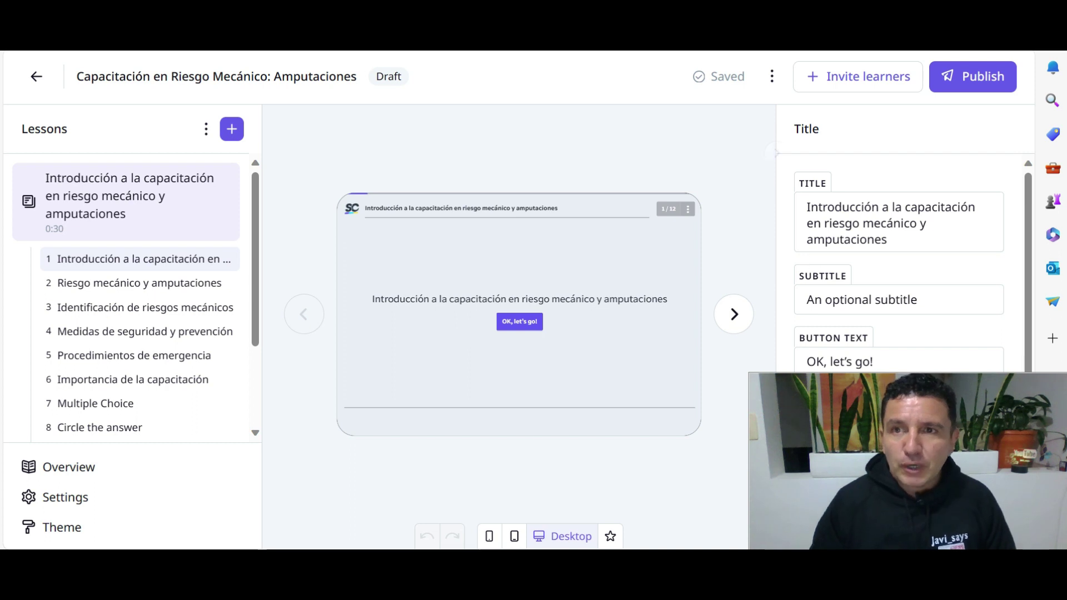
# Publish the course now with all lessons shown and assigned to all learners, and copy its share link
pyautogui.click(972, 78)
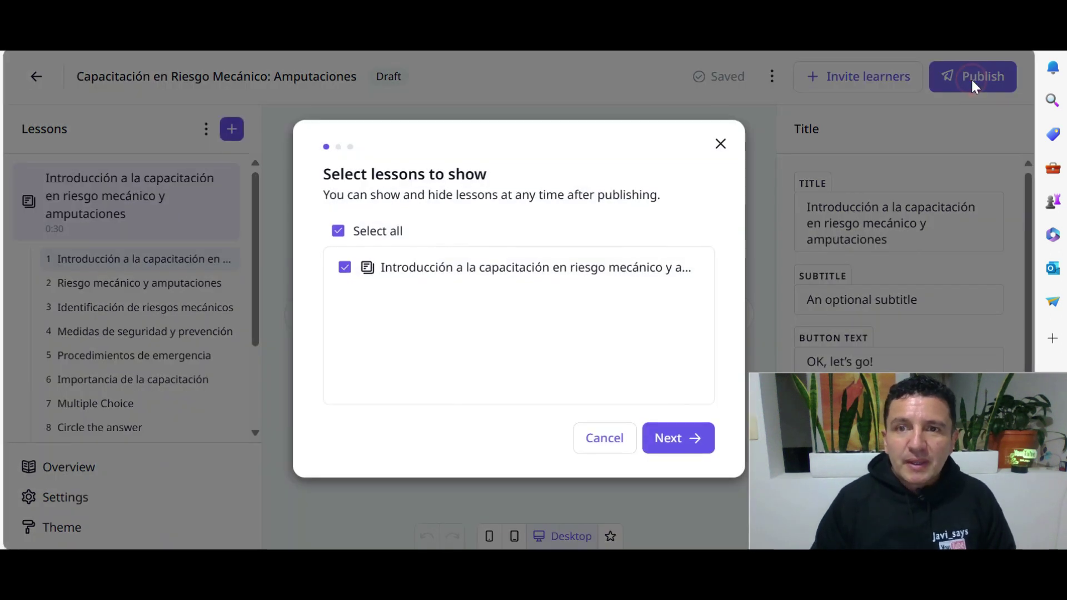
pyautogui.click(671, 438)
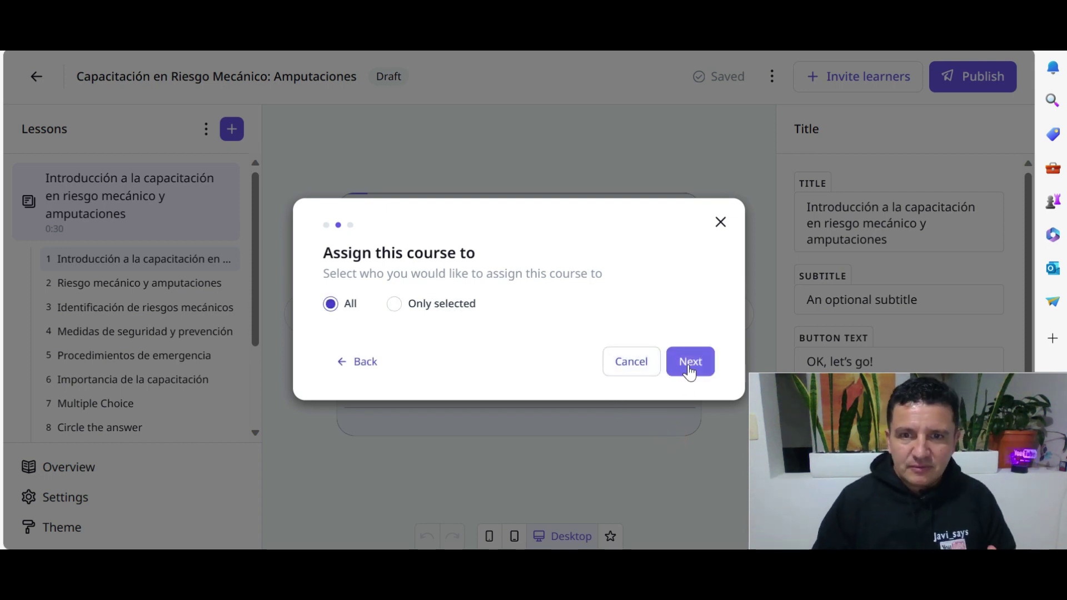
pyautogui.click(688, 367)
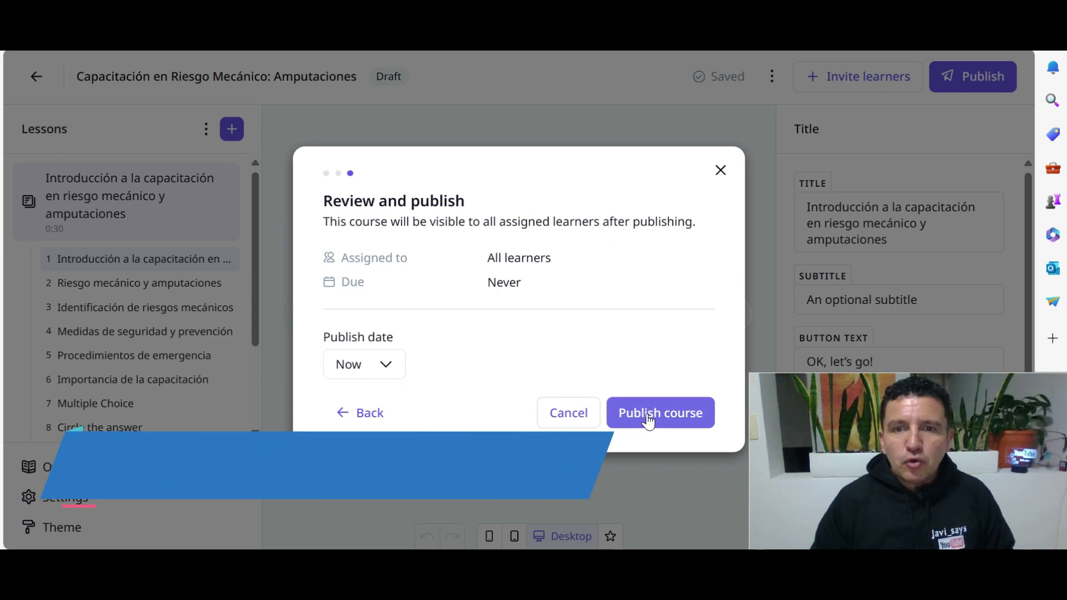
pyautogui.click(647, 414)
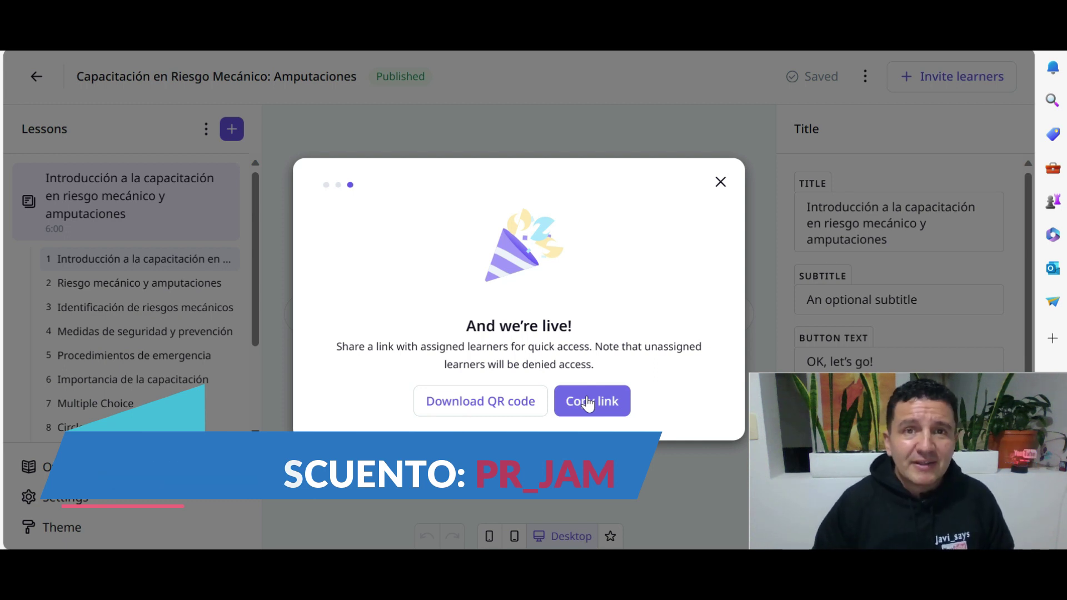
pyautogui.click(588, 404)
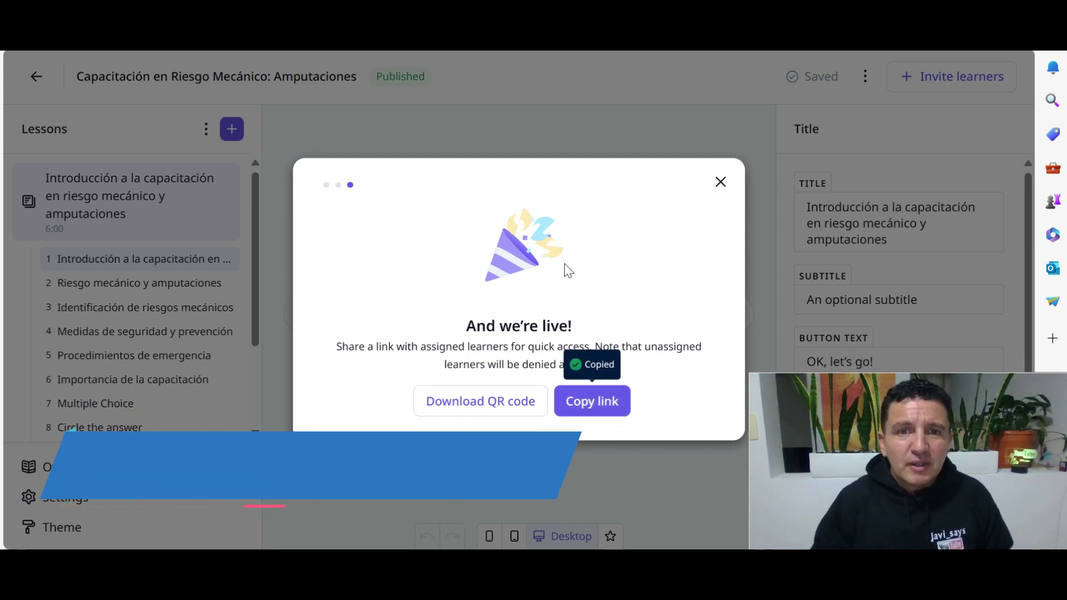
pyautogui.click(720, 183)
# Return to the course list and reopen the course "Capacitación en Riesgo Mecánico: Amputaciones"
pyautogui.click(34, 72)
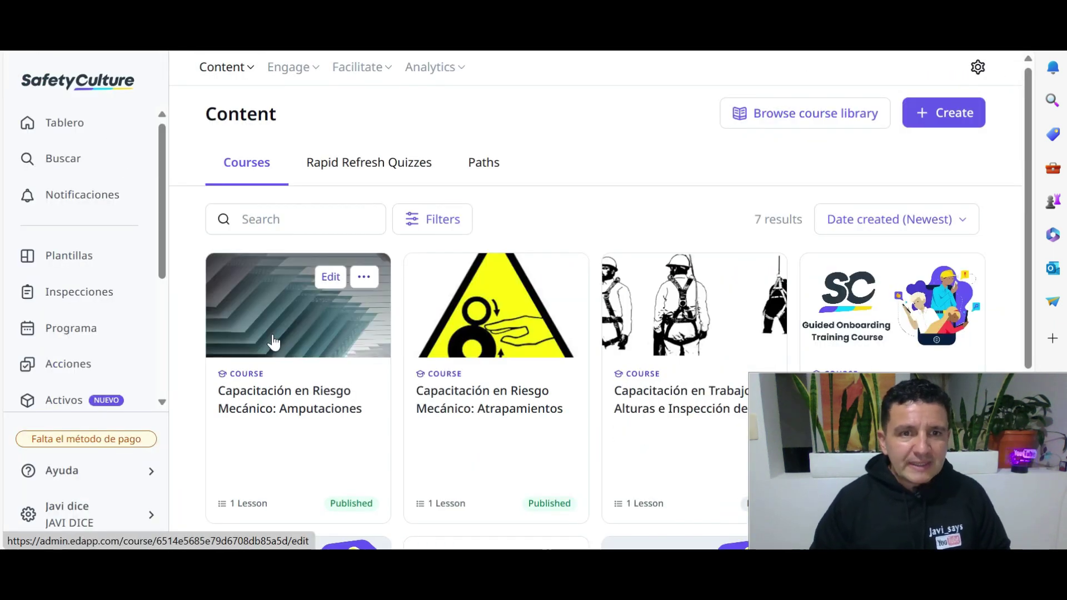
pyautogui.scroll(-1, 272, 341)
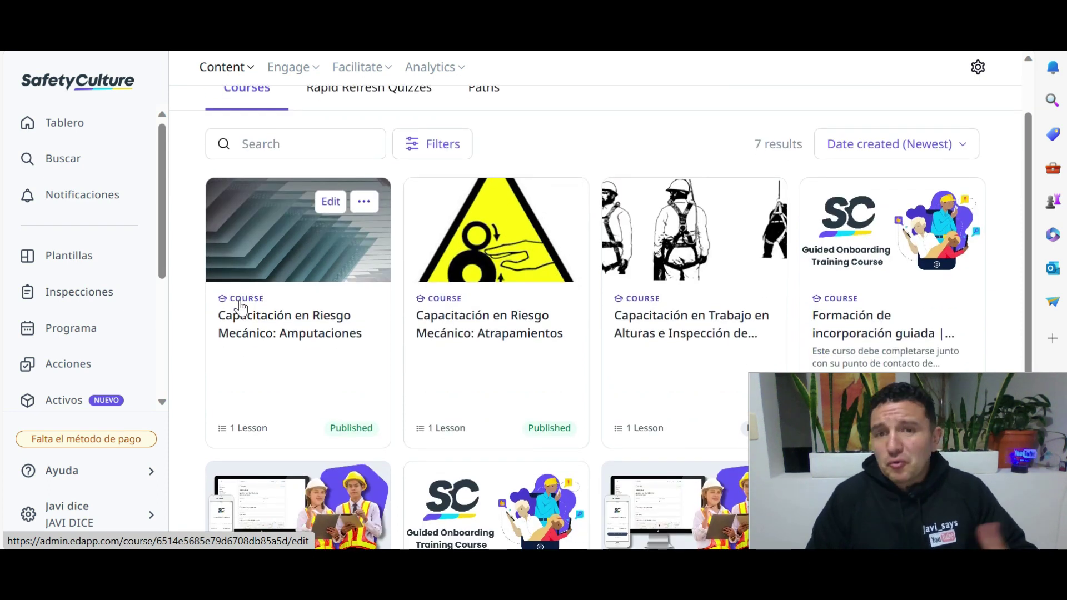
pyautogui.click(270, 315)
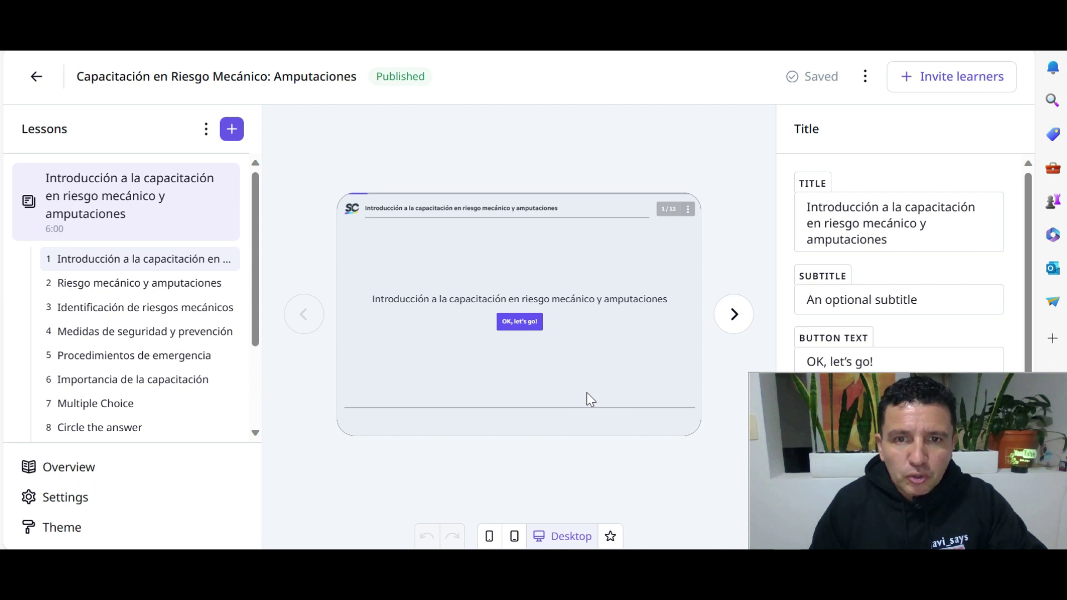
# Review the course's first six slides in the desktop preview, from the introduction to "Importancia de la capacitación"
pyautogui.hotkey('ctrl', '+')
pyautogui.hotkey('ctrl', '+')
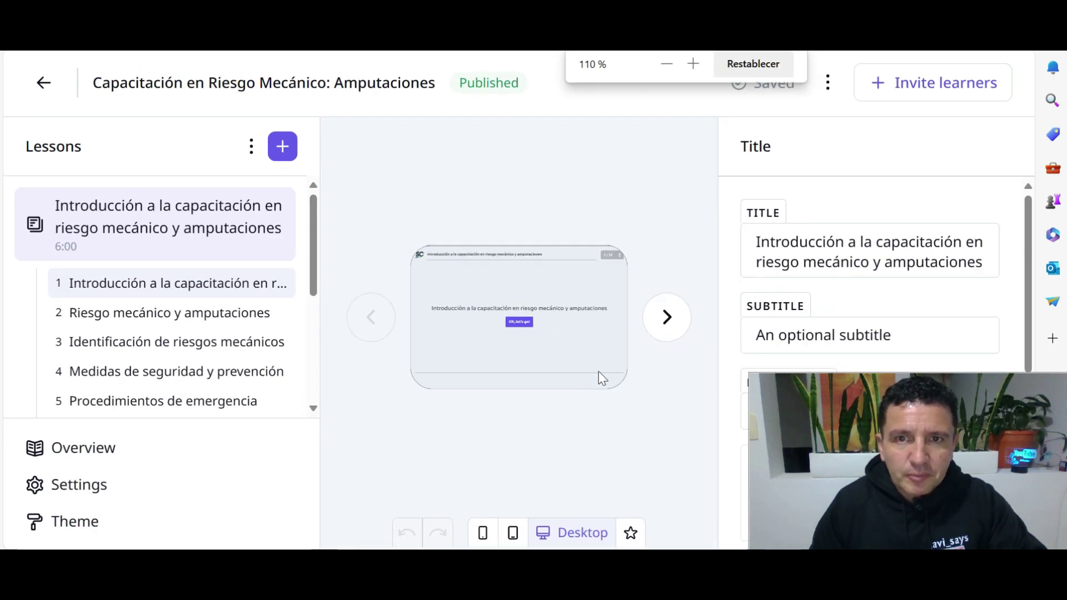
pyautogui.hotkey('ctrl', '-')
pyautogui.hotkey('ctrl', '-')
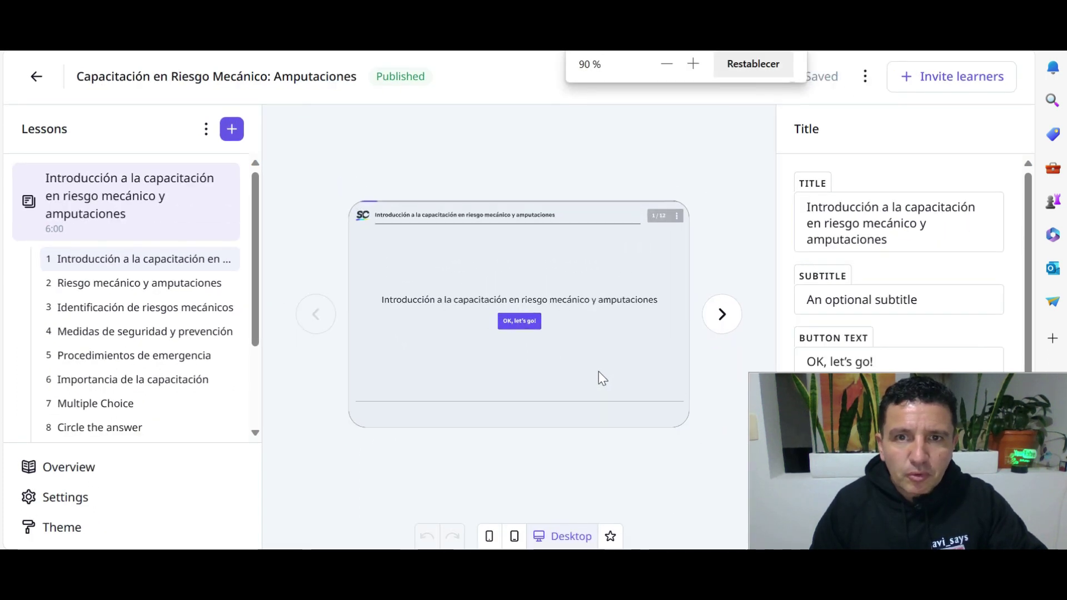
pyautogui.hotkey('ctrl', '-')
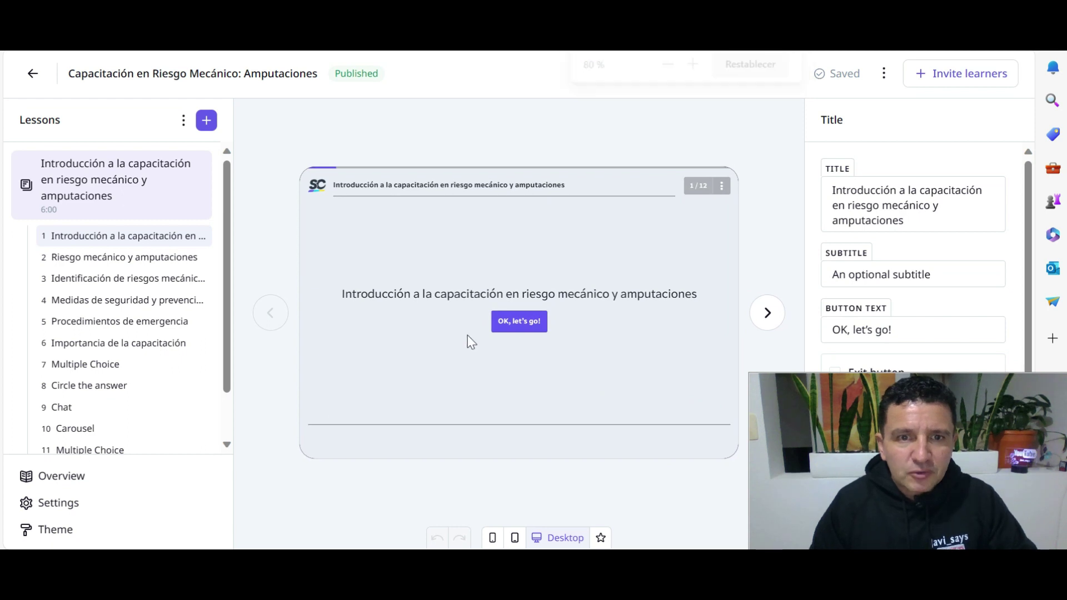
pyautogui.click(767, 313)
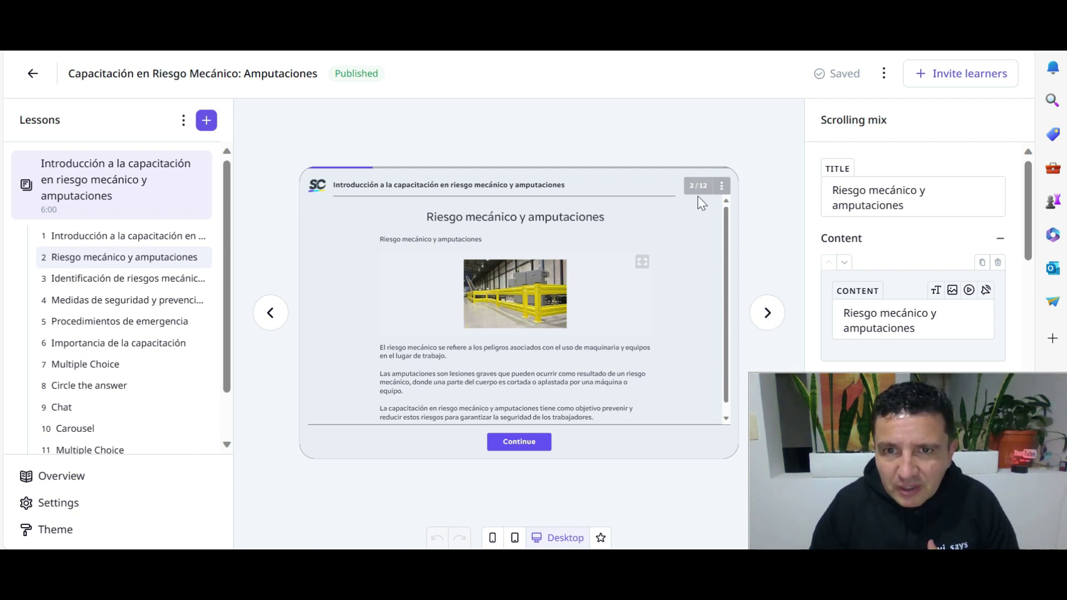
pyautogui.click(768, 314)
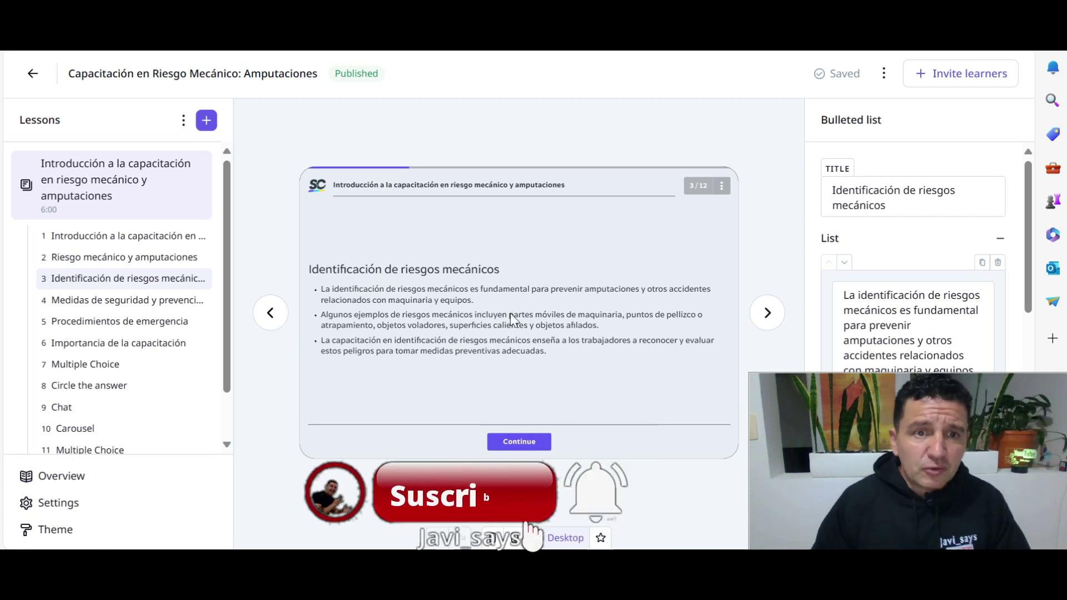
pyautogui.click(771, 313)
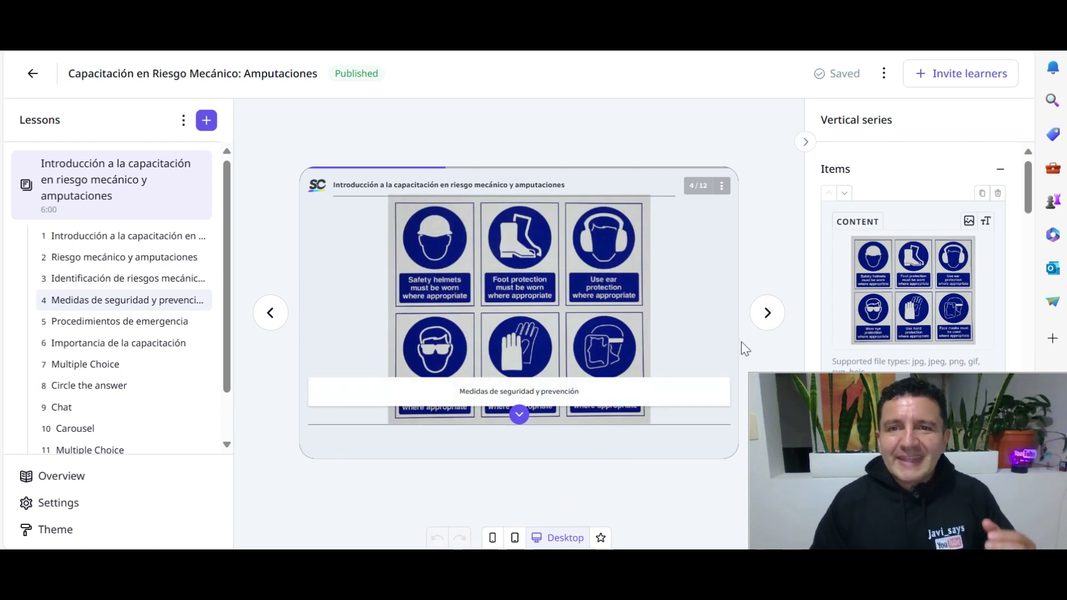
pyautogui.click(767, 313)
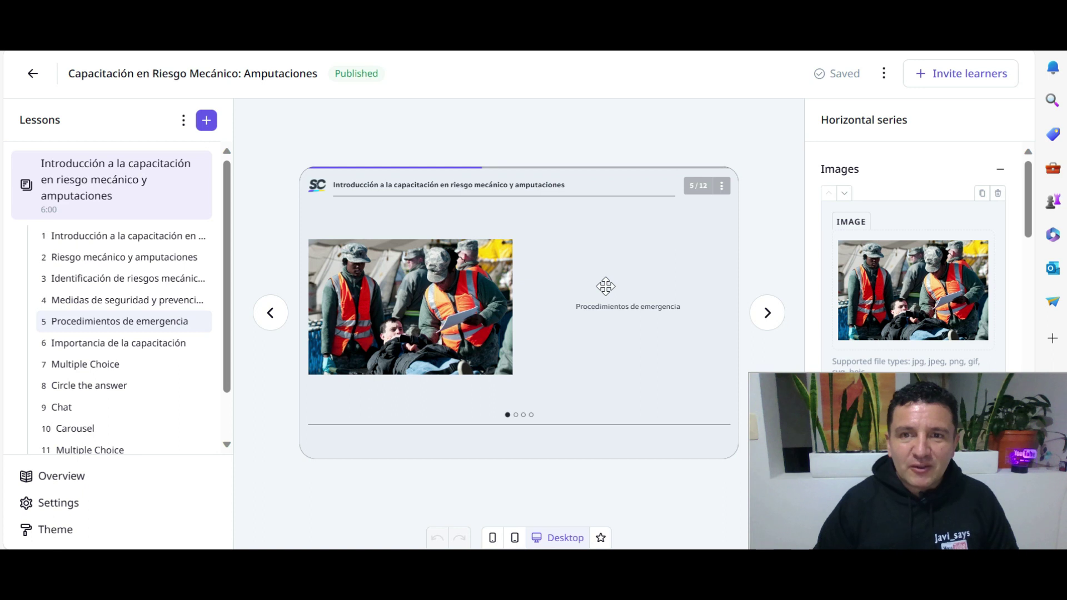
pyautogui.click(766, 319)
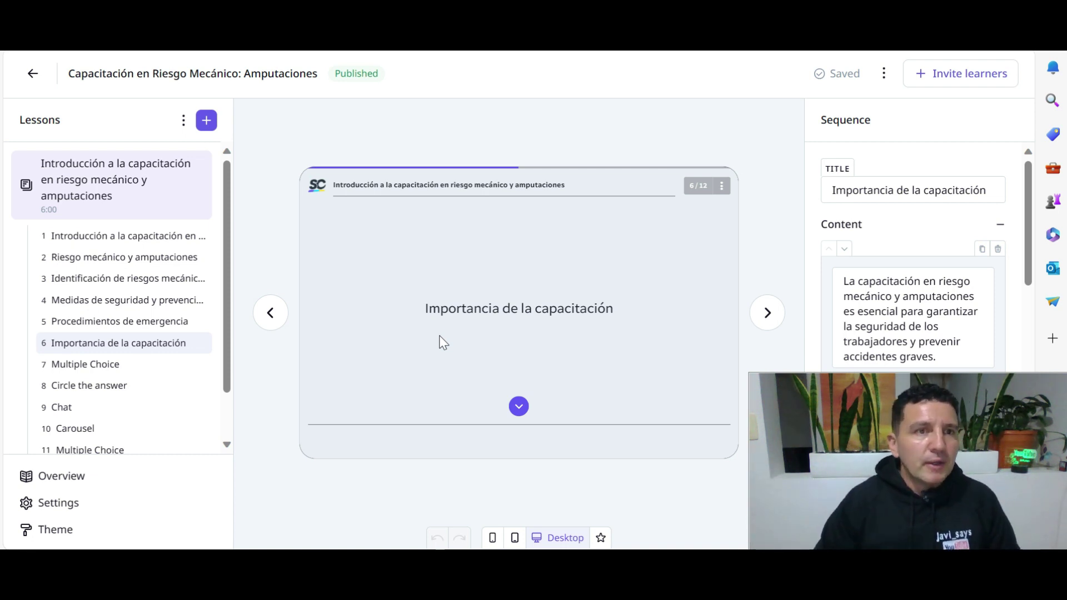
# Leave the course editor and start a new notice in the Avisos section
pyautogui.click(32, 74)
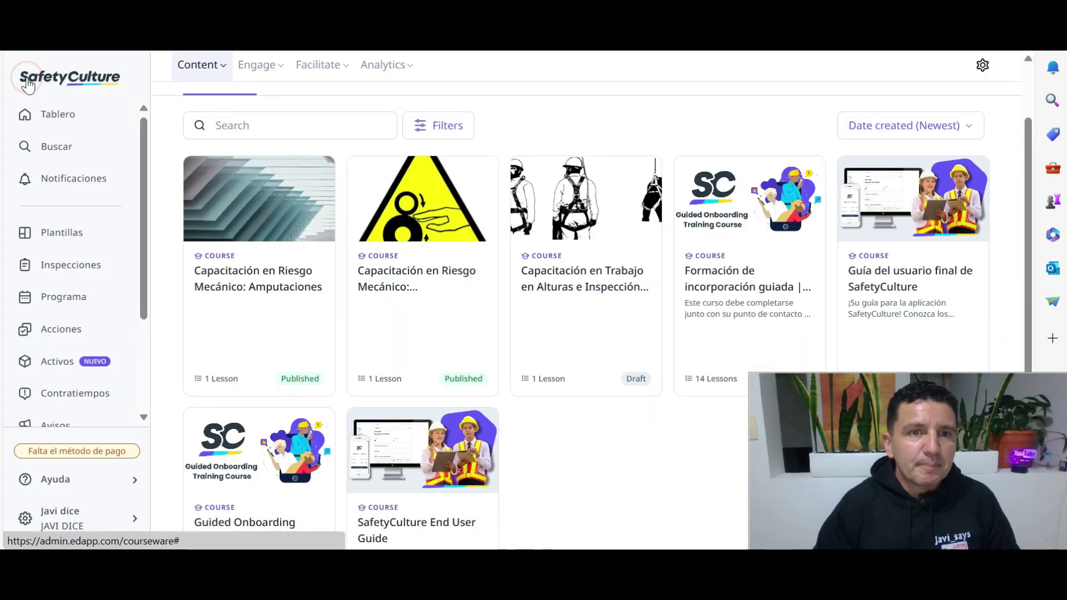
pyautogui.scroll(-2, 86, 319)
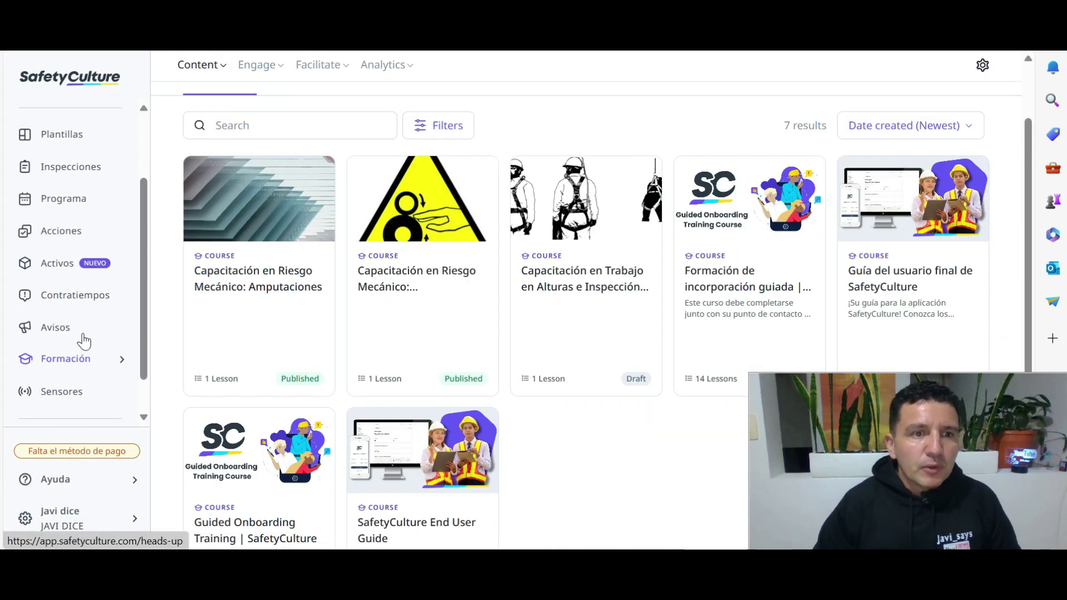
pyautogui.click(54, 329)
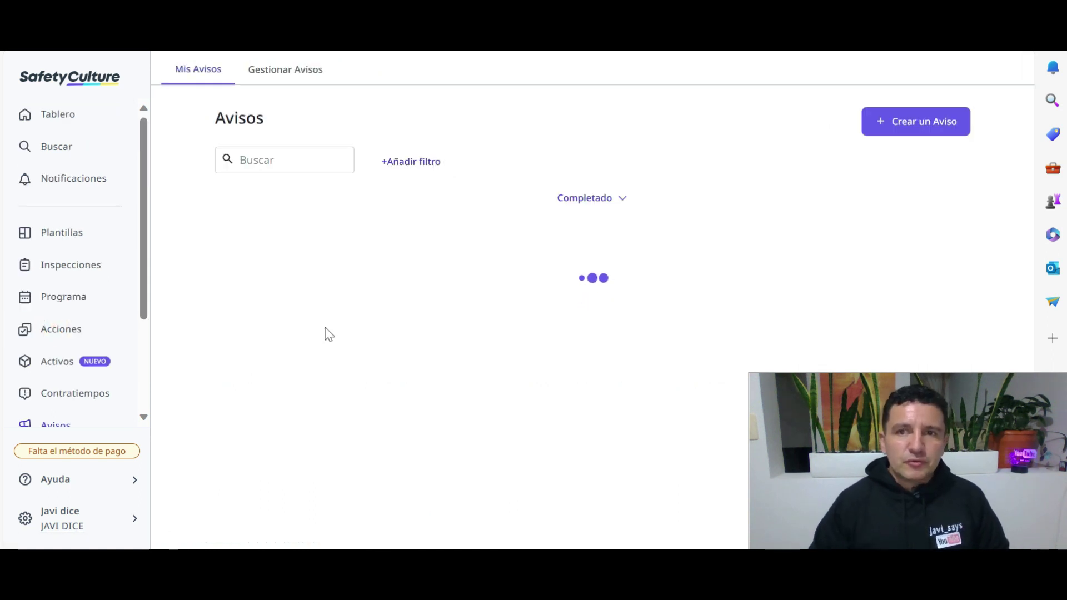
pyautogui.click(922, 125)
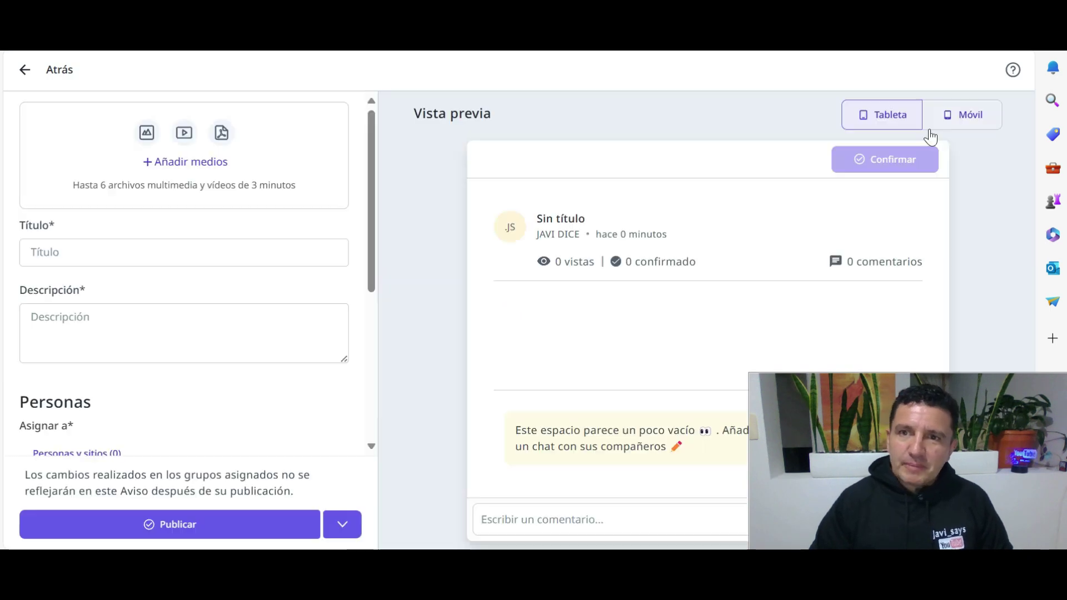